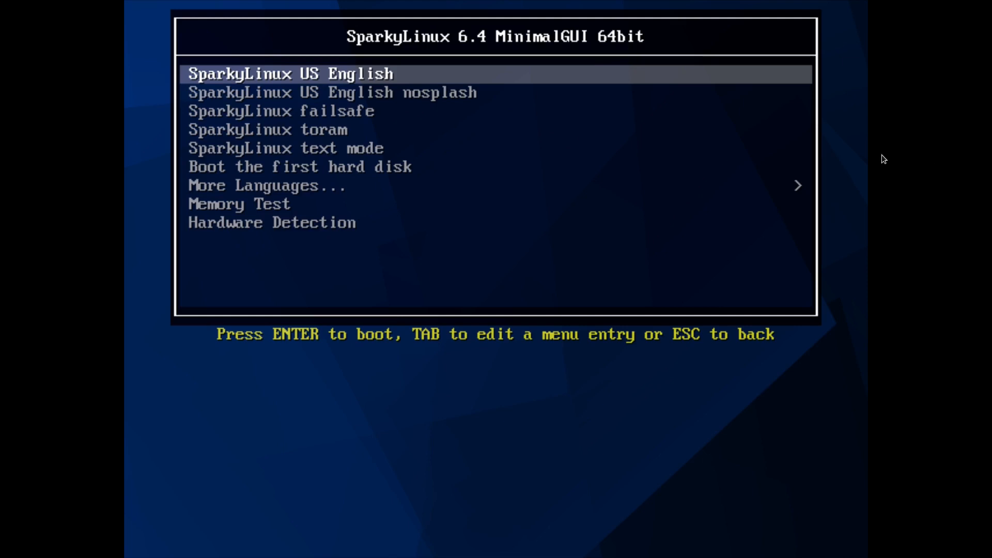
{"action": "key", "text": "Down"}
{"action": "key", "text": "Down"}
{"action": "key", "text": "Down"}
{"action": "key", "text": "Down"}
{"action": "key", "text": "Down"}
{"action": "key", "text": "Down"}
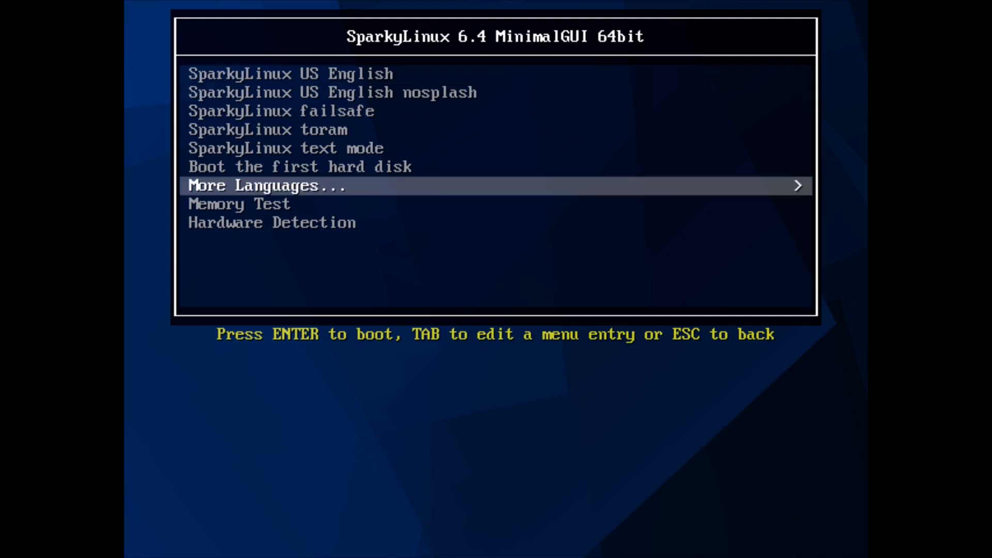
{"action": "key", "text": "Return"}
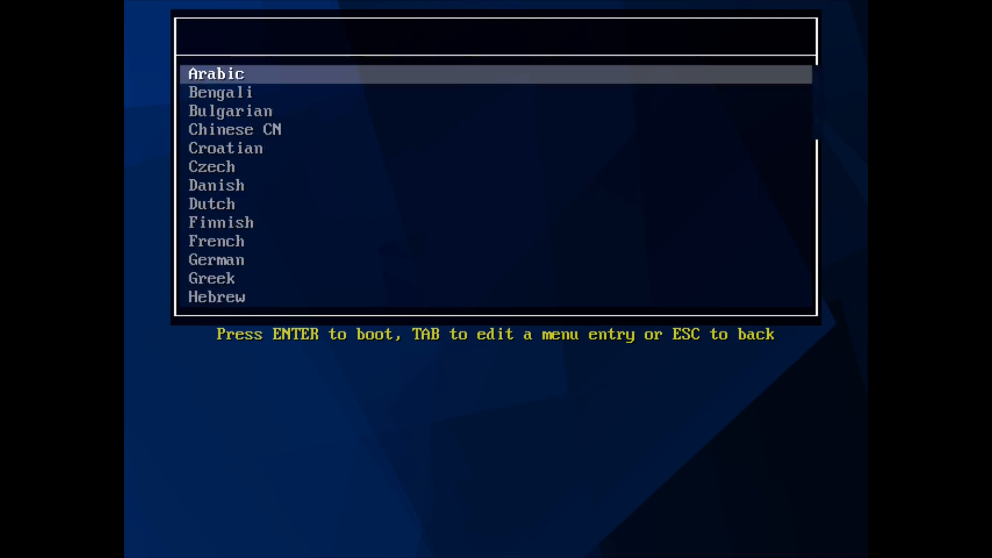
{"action": "key", "text": "Escape"}
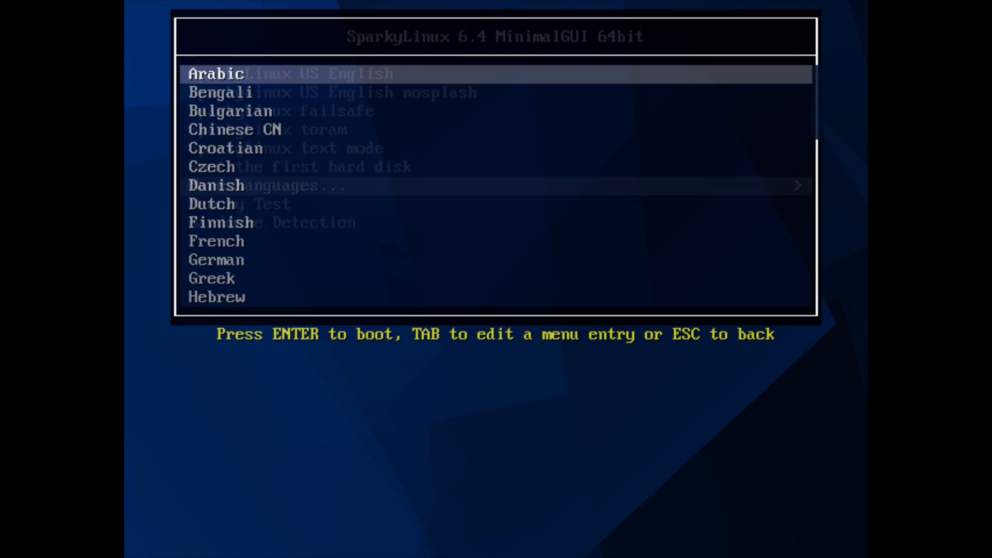
Boot the live system using the SparkyLinux US English entry
{"action": "key", "text": "Up"}
{"action": "key", "text": "Up"}
{"action": "key", "text": "Up"}
{"action": "key", "text": "Up"}
{"action": "key", "text": "Up"}
{"action": "key", "text": "Up"}
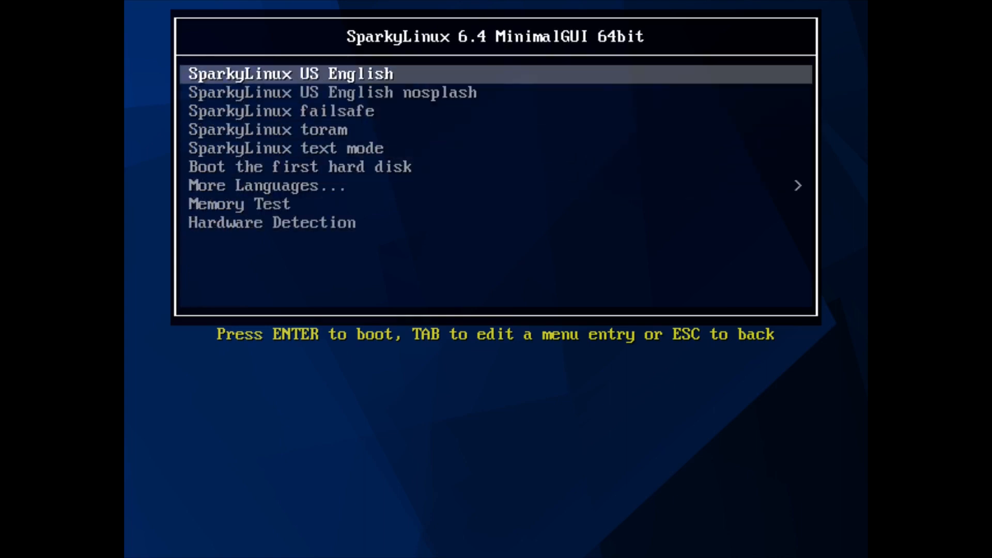
{"action": "key", "text": "Return"}
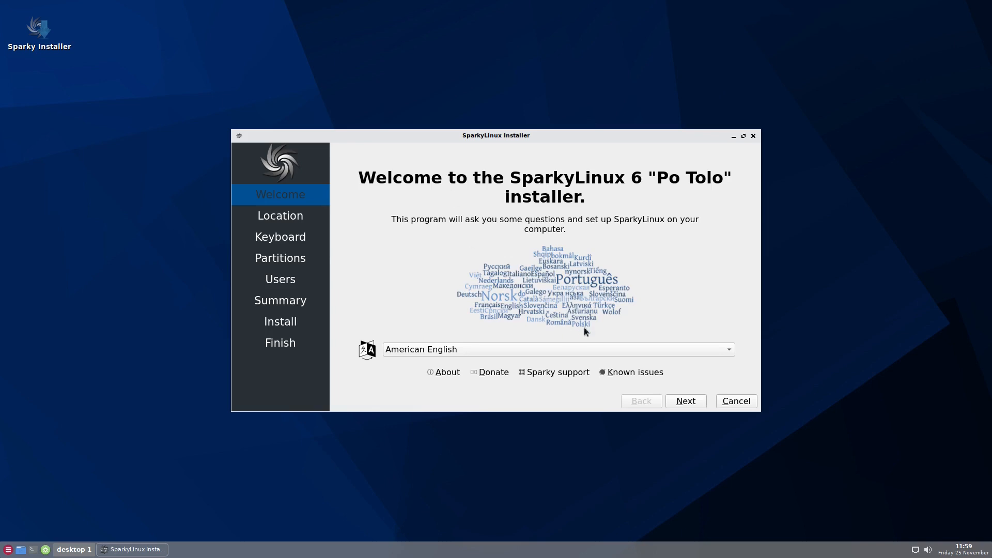
Keep American English and the Europe/Berlin location, advancing past the Welcome and Location pages
{"action": "left_click", "coordinate": [687, 403]}
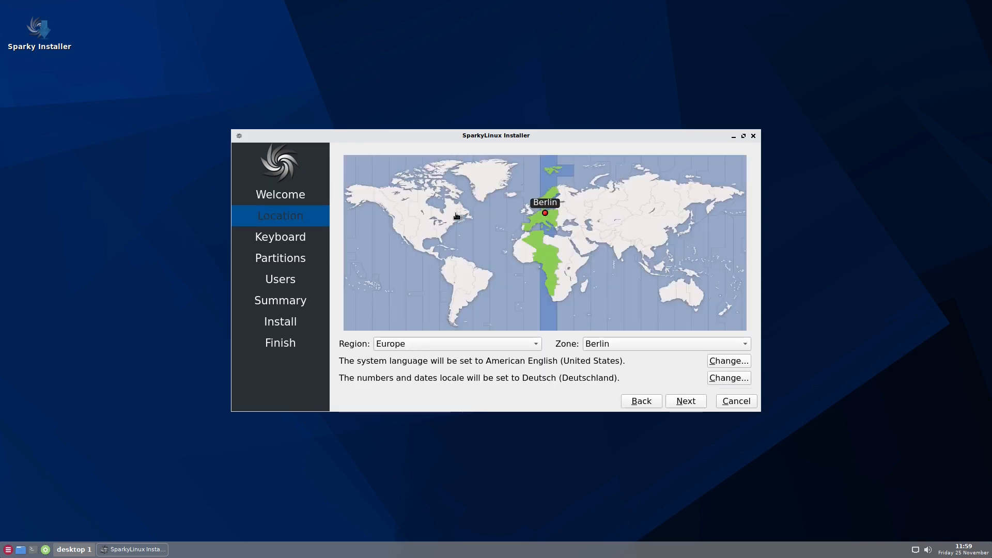
{"action": "left_click", "coordinate": [691, 402]}
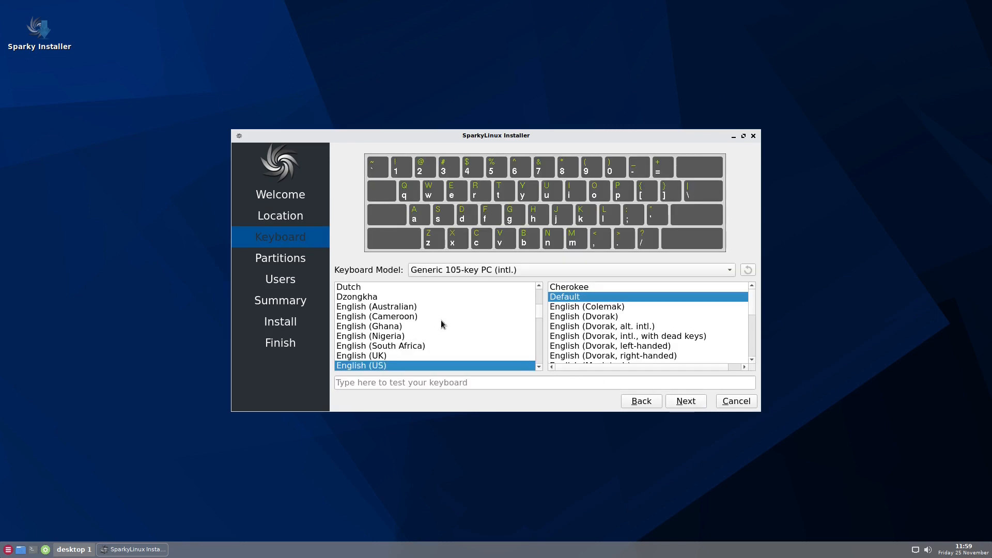
Set the keyboard layout to German with the default variant and continue
{"action": "scroll", "coordinate": [440, 320], "scroll_direction": "up", "scroll_amount": 1}
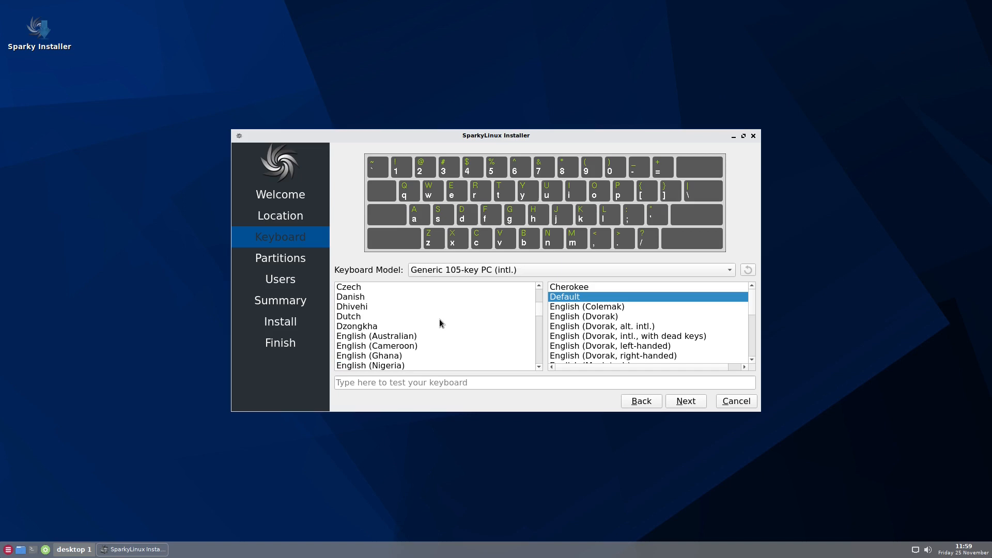
{"action": "scroll", "coordinate": [436, 324], "scroll_direction": "down", "scroll_amount": 6}
{"action": "left_click", "coordinate": [364, 338]}
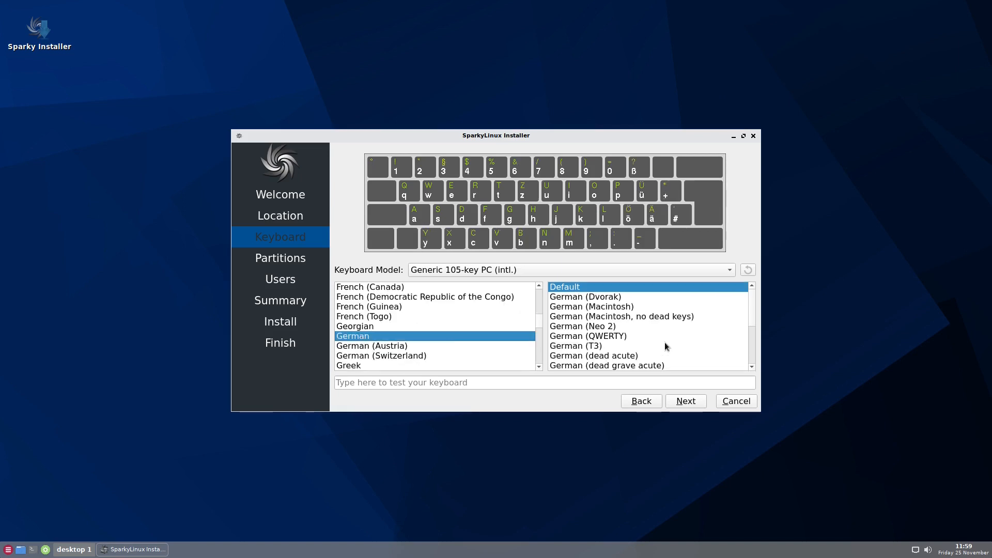
{"action": "left_click", "coordinate": [686, 401]}
Choose Erase disk with No Swap on the 15 GiB QEMU hard disk and continue
{"action": "left_click", "coordinate": [338, 183]}
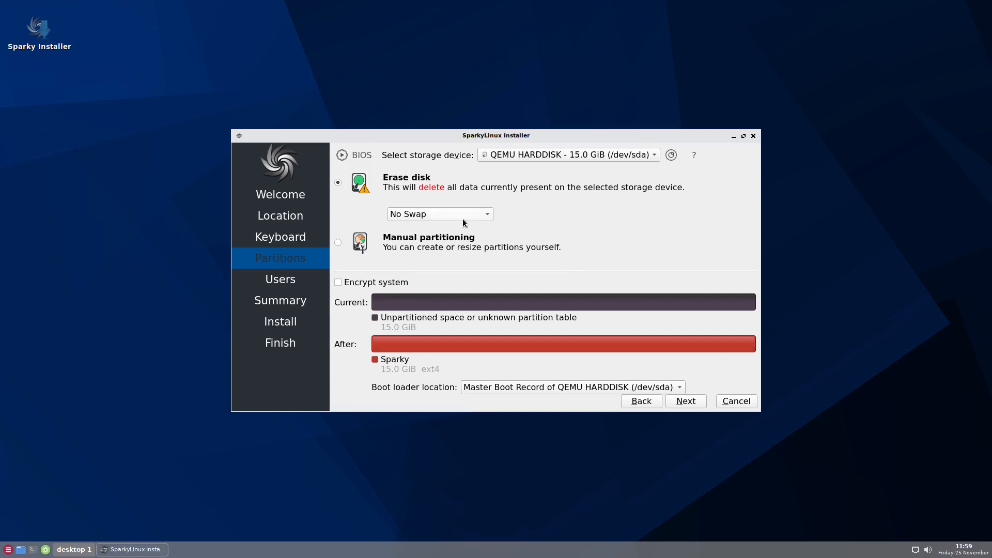
{"action": "left_click", "coordinate": [483, 217]}
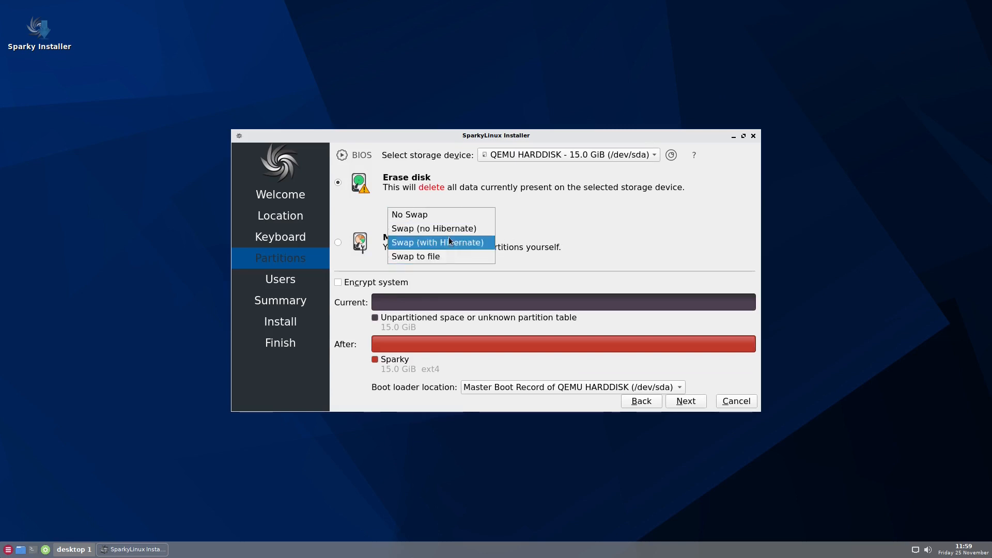
{"action": "left_click", "coordinate": [438, 215]}
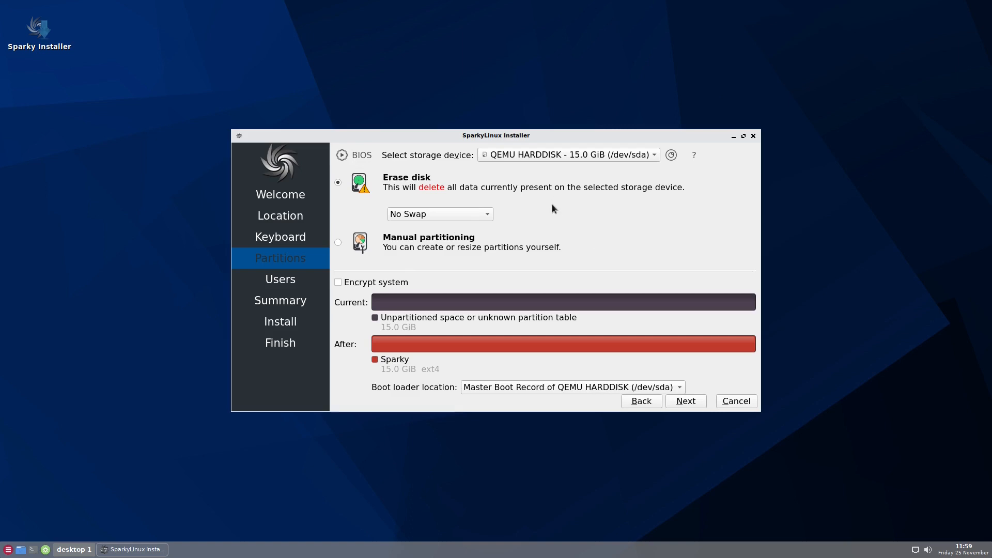
{"action": "left_click", "coordinate": [686, 402]}
Enter the user's name, which also fills the login name
{"action": "type", "text": "j"}
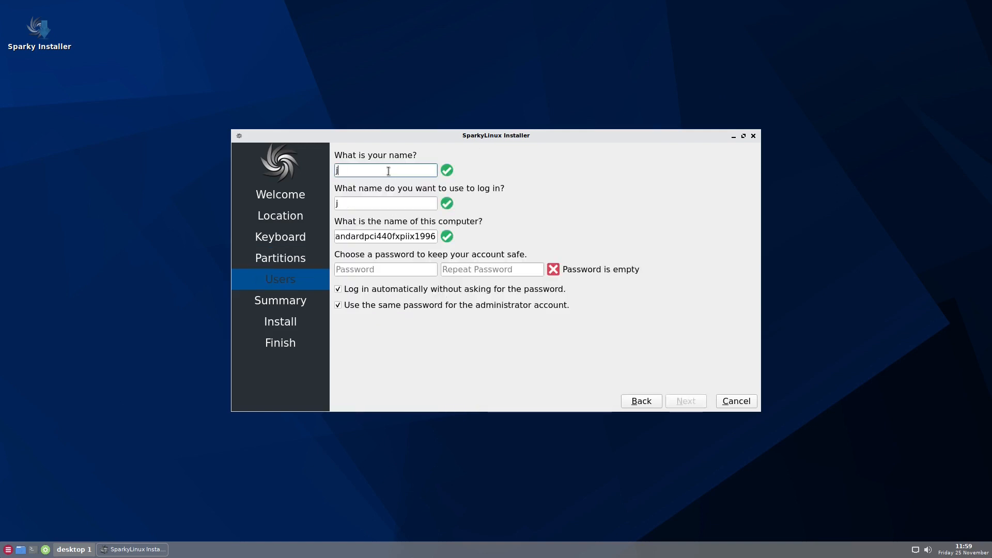
{"action": "type", "text": "oe"}
Enter the account password and repeat it in the confirmation field
{"action": "left_click", "coordinate": [374, 269]}
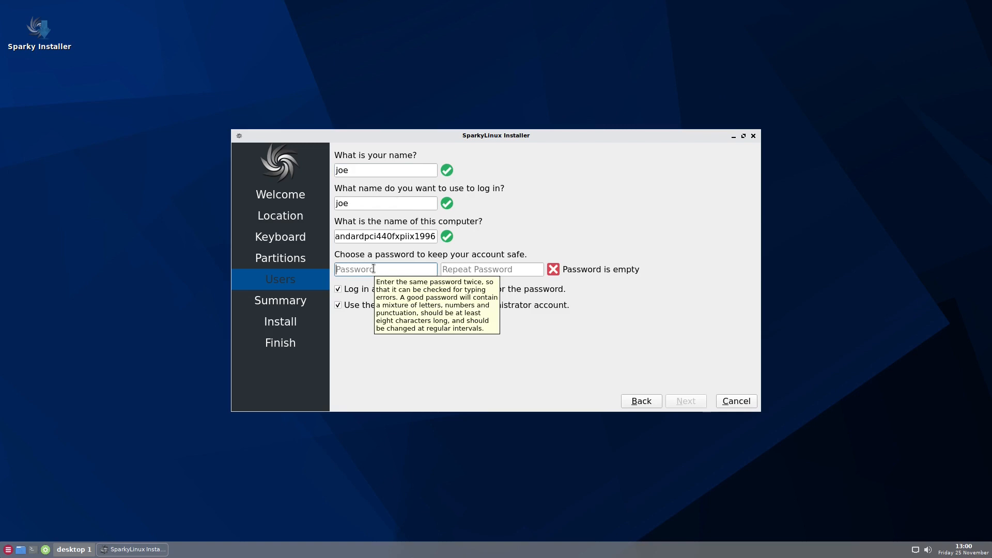
{"action": "type", "text": "●●●●●"}
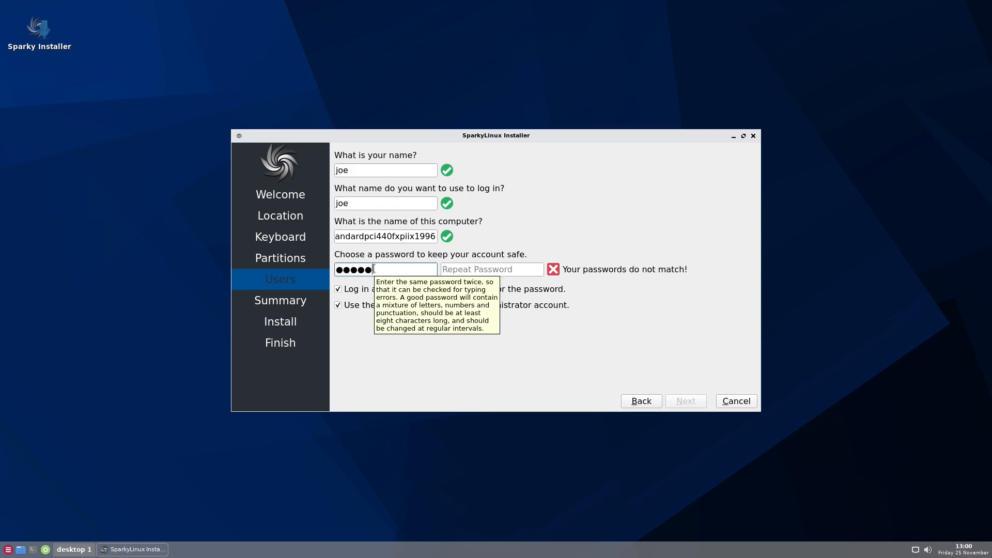
{"action": "left_click", "coordinate": [484, 269]}
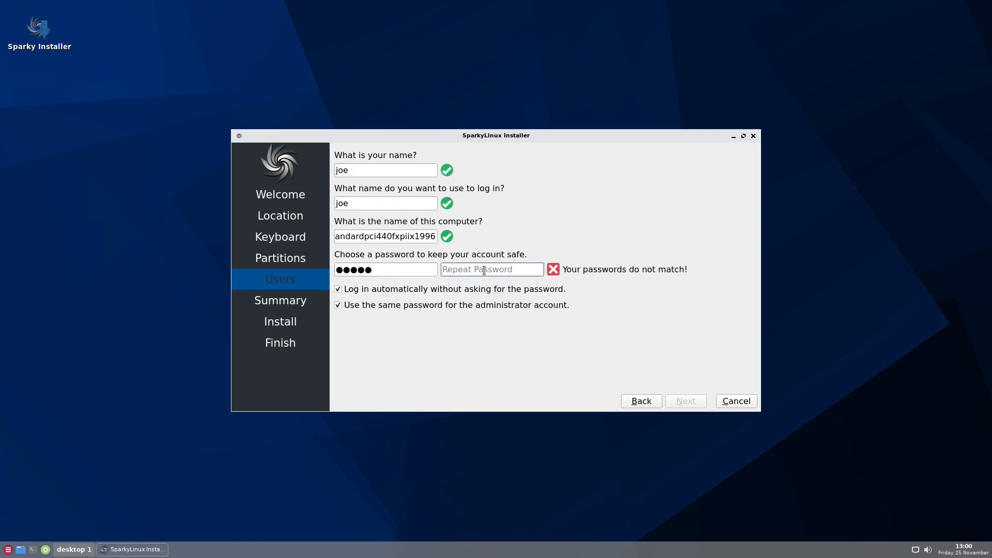
{"action": "type", "text": "●●●●●"}
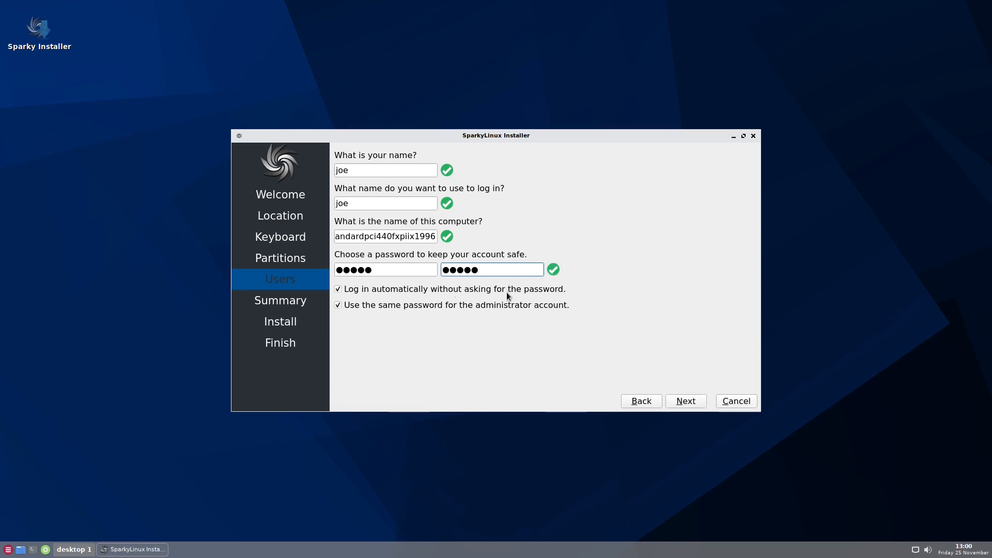
Turn off automatic login, keeping the same password for the administrator account
{"action": "left_click", "coordinate": [339, 289]}
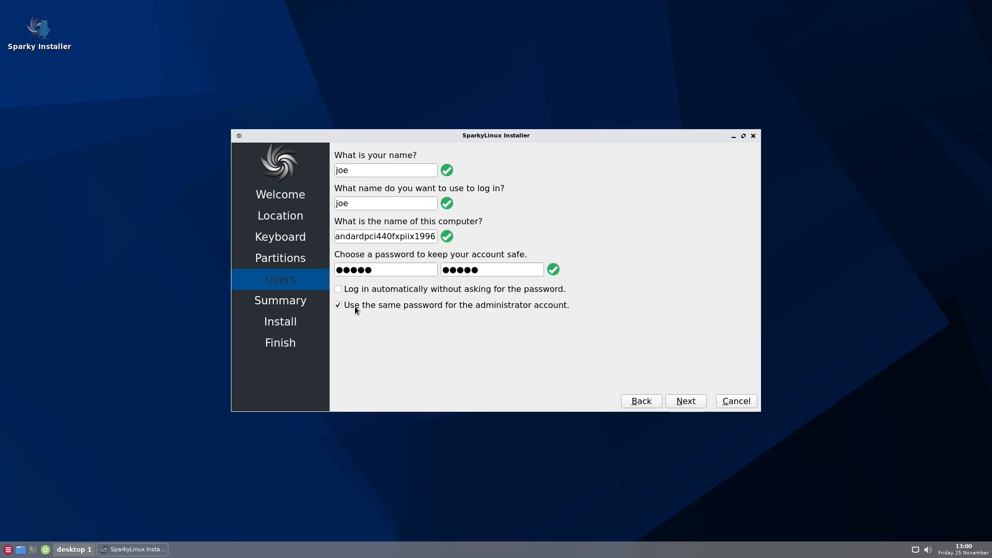
{"action": "left_click", "coordinate": [338, 305]}
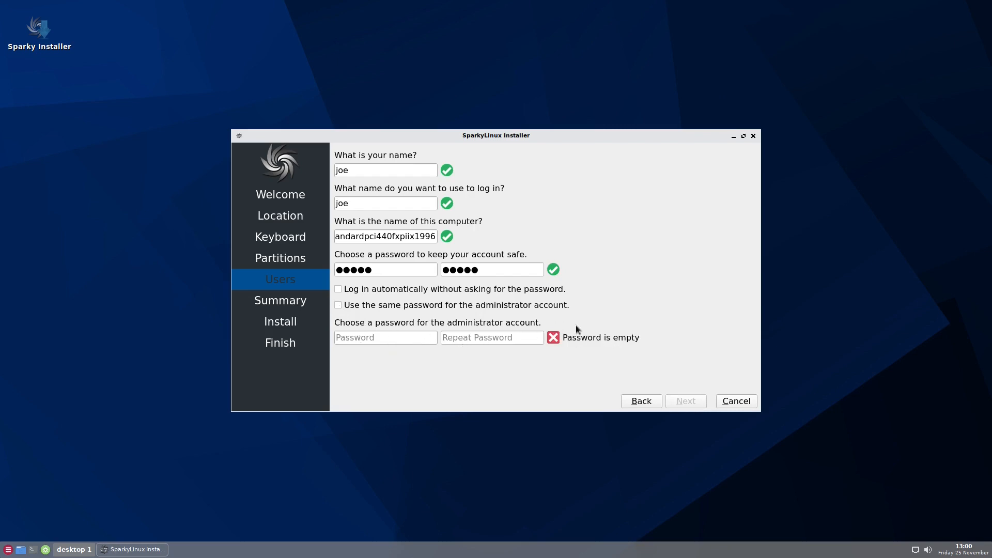
{"action": "left_click", "coordinate": [339, 305]}
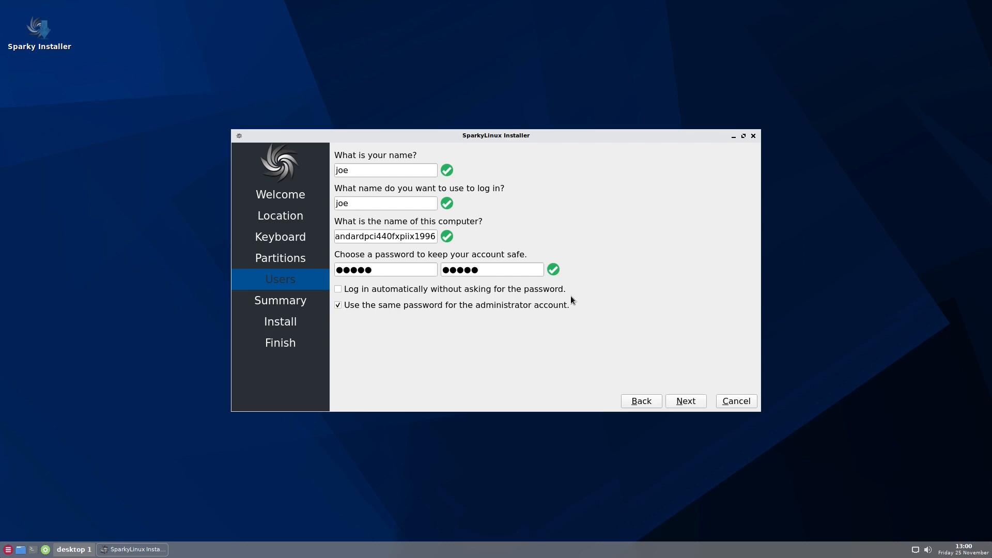
Continue to the summary and start the installation
{"action": "left_click", "coordinate": [690, 403]}
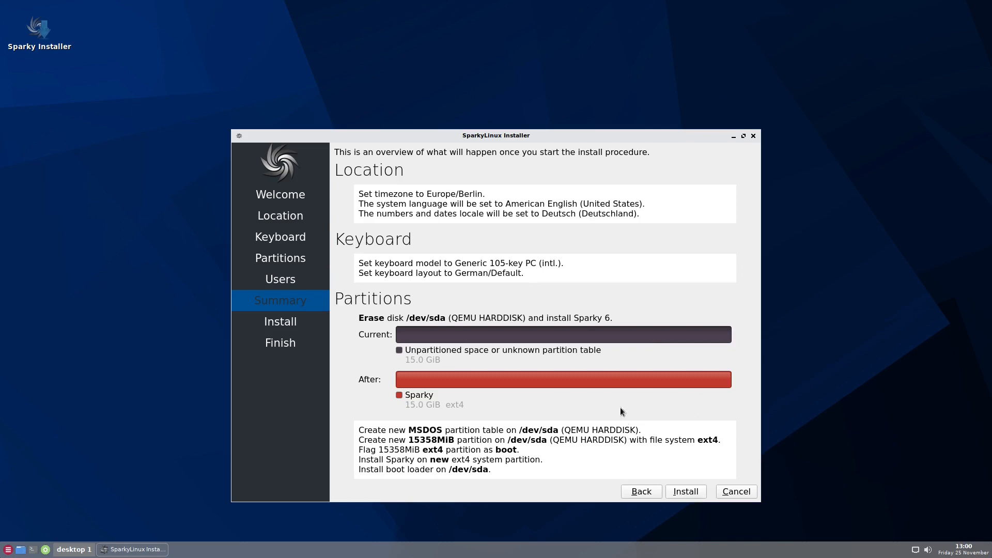
{"action": "left_click", "coordinate": [689, 490]}
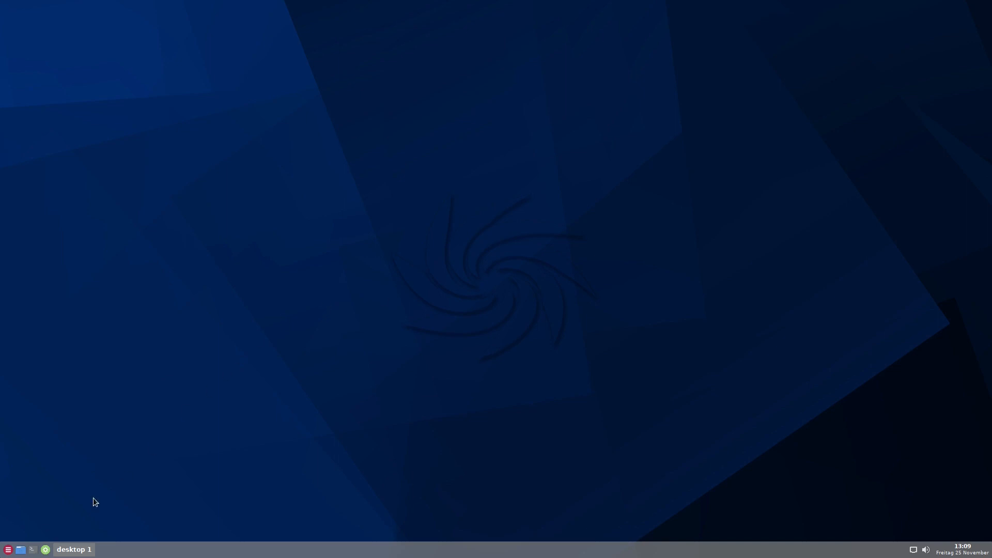
Launch APTus AppCenter from the application menu and authenticate with the account password
{"action": "left_click", "coordinate": [8, 550]}
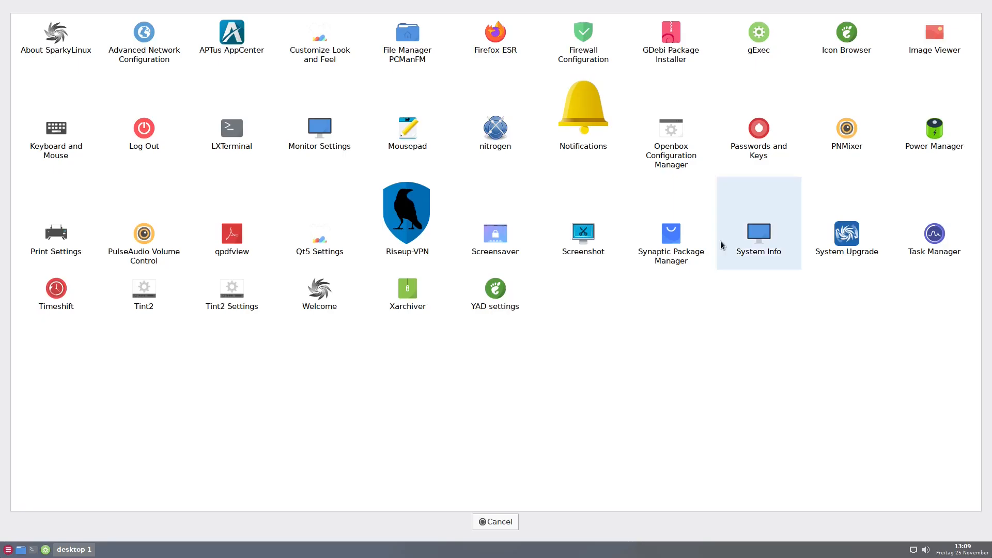
{"action": "left_click", "coordinate": [238, 41]}
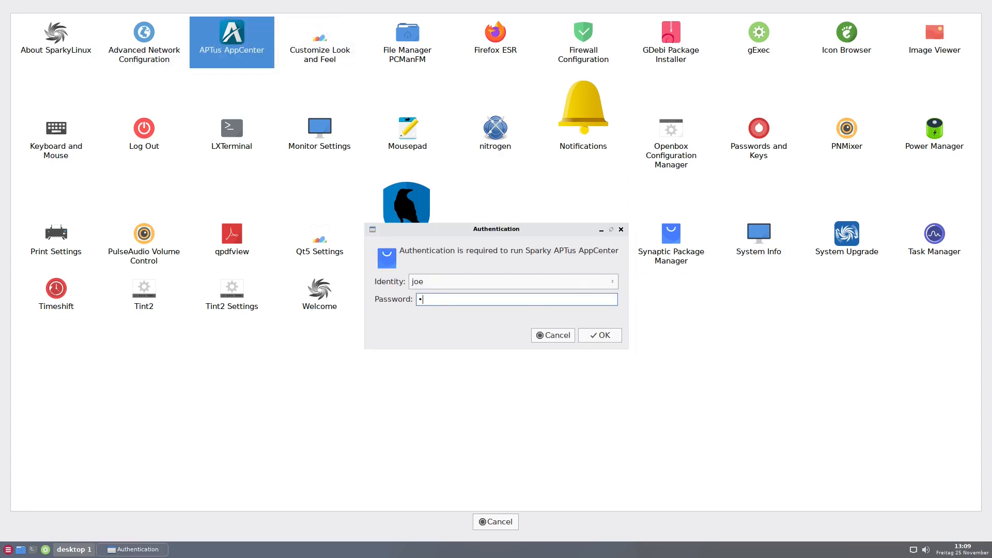
{"action": "type", "text": "•••••"}
{"action": "key", "text": "Return"}
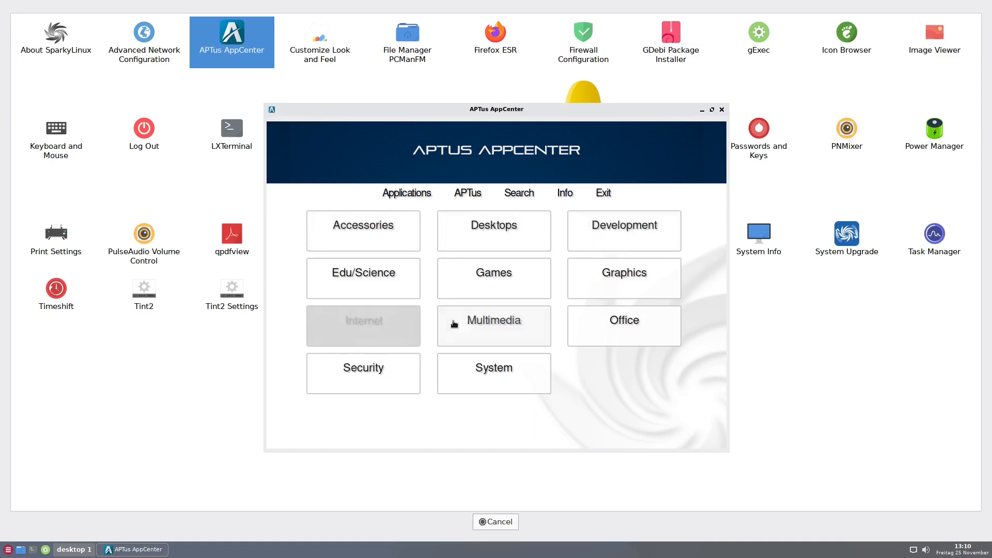
Open the Desktops category in APTus AppCenter, browse the available desktop environments, and close it
{"action": "left_click", "coordinate": [501, 240]}
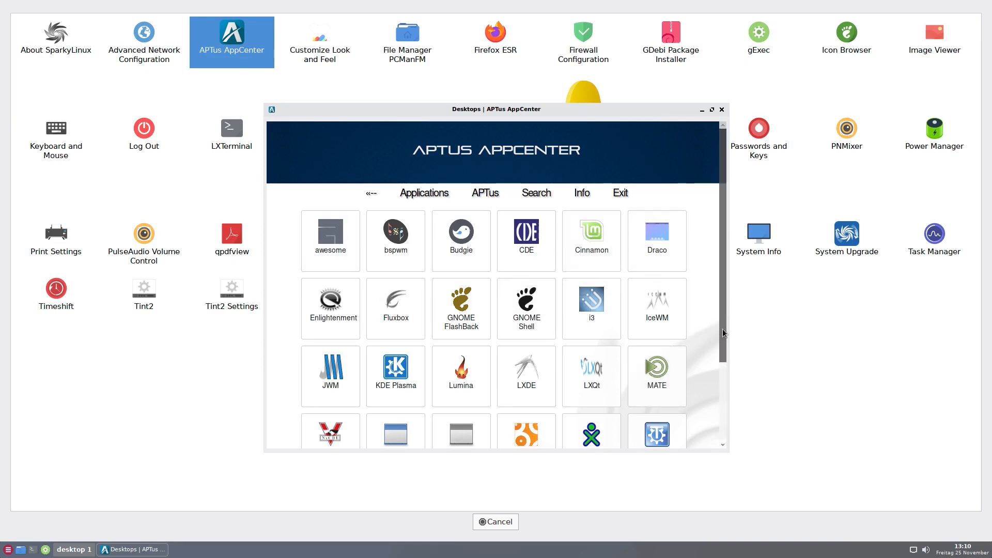
{"action": "left_click_drag", "start_coordinate": [723, 329], "coordinate": [711, 404]}
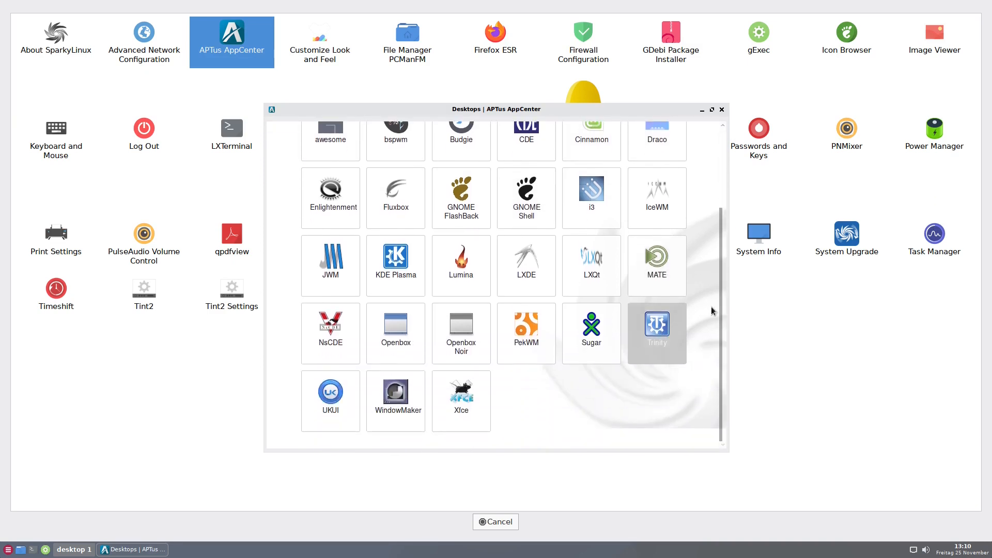
{"action": "left_click_drag", "start_coordinate": [719, 329], "coordinate": [913, 195]}
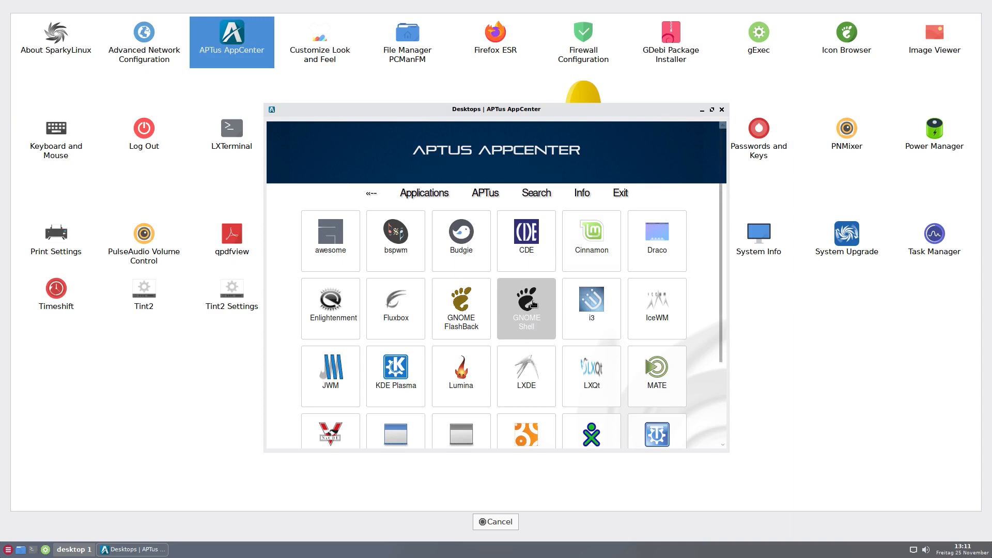
{"action": "scroll", "coordinate": [697, 284], "scroll_direction": "down", "scroll_amount": 1}
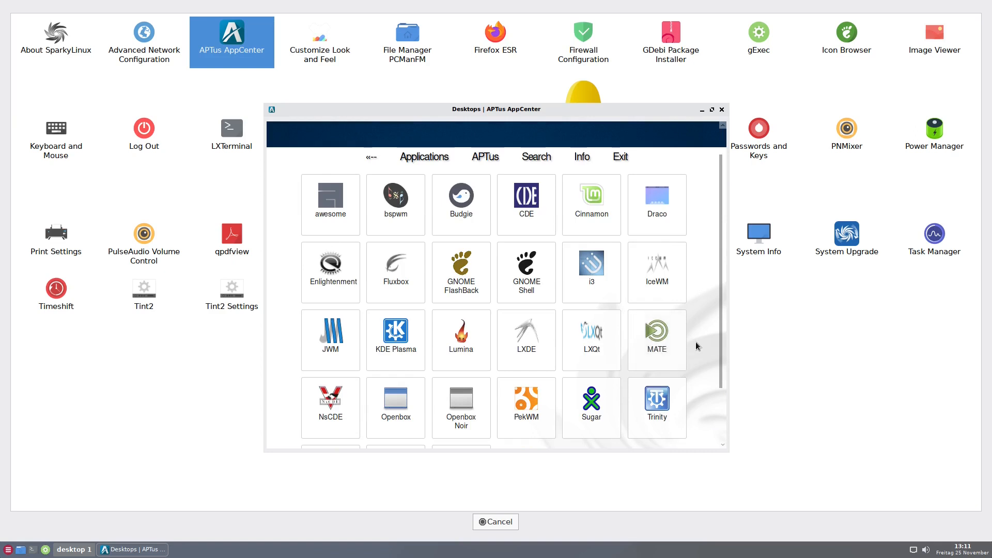
{"action": "scroll", "coordinate": [695, 328], "scroll_direction": "up", "scroll_amount": 1}
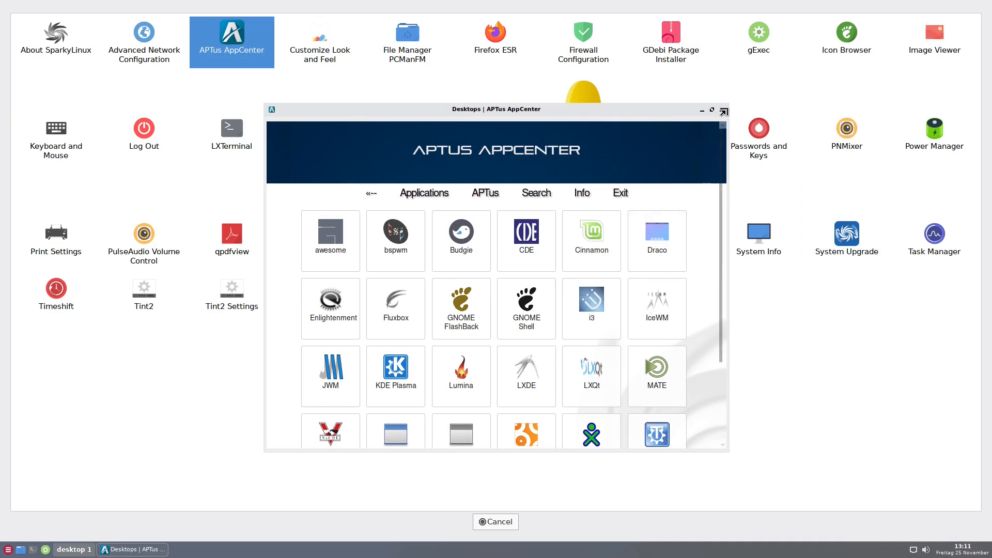
{"action": "left_click", "coordinate": [722, 109]}
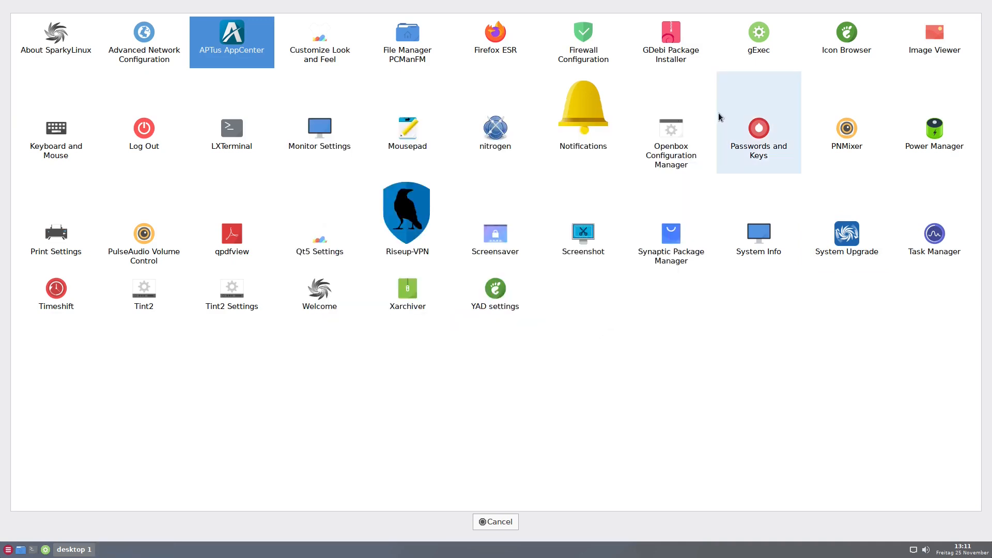
Launch Synaptic Package Manager, authenticate with the account password, and maximize its window
{"action": "left_click", "coordinate": [671, 241]}
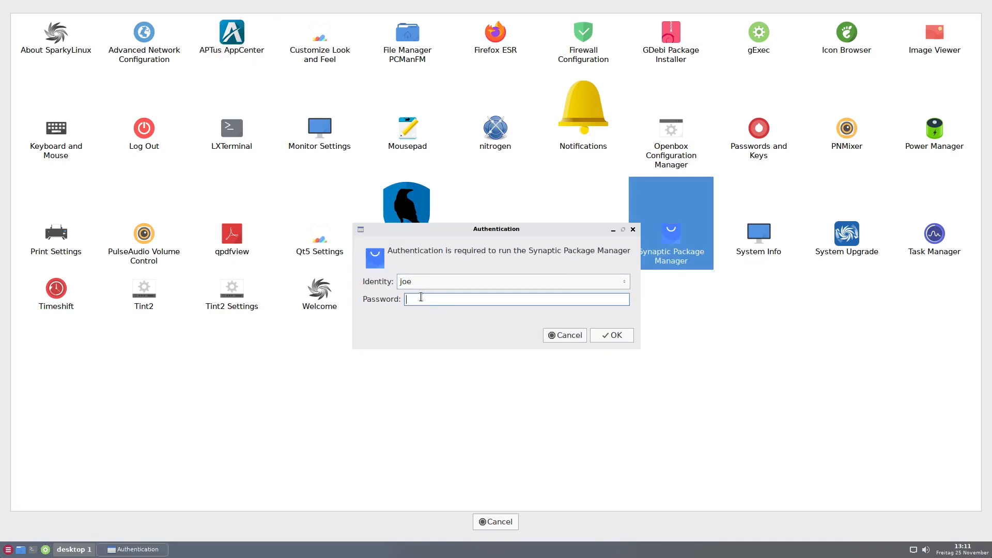
{"action": "type", "text": "•••••"}
{"action": "key", "text": "Return"}
{"action": "left_click_drag", "start_coordinate": [212, 6], "coordinate": [562, 152]}
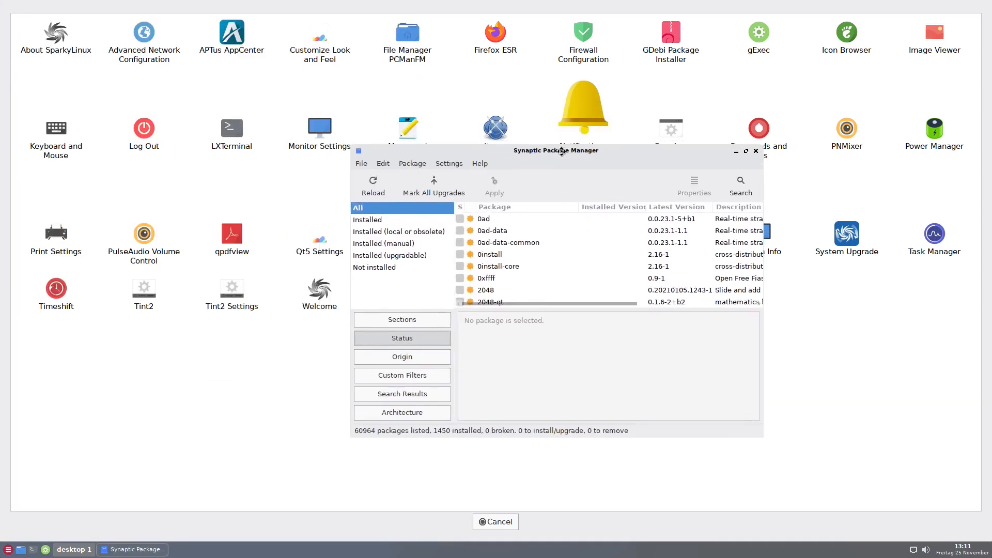
{"action": "left_click", "coordinate": [746, 151]}
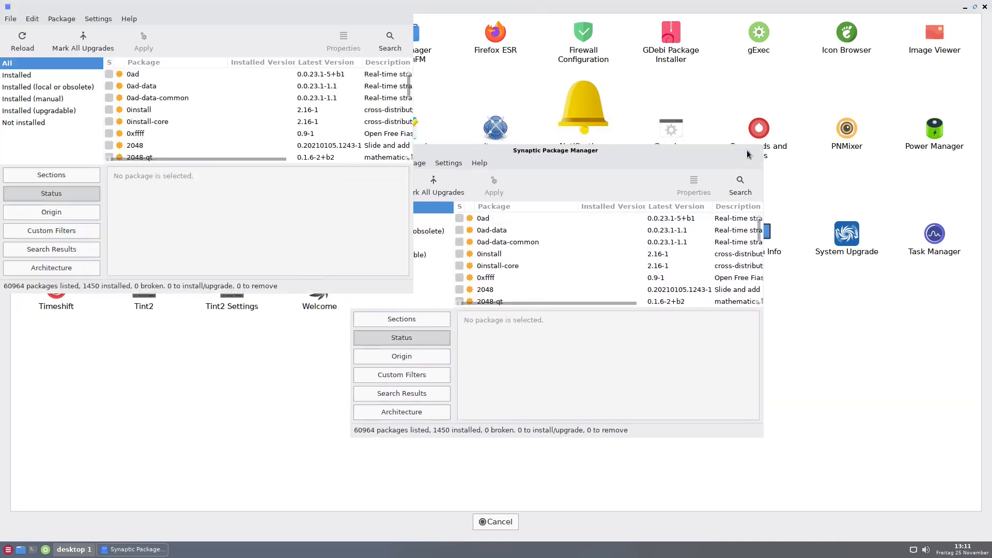
Search the Synaptic package list by name for gnome and scroll through the matching packages
{"action": "key", "text": "ctrl+f"}
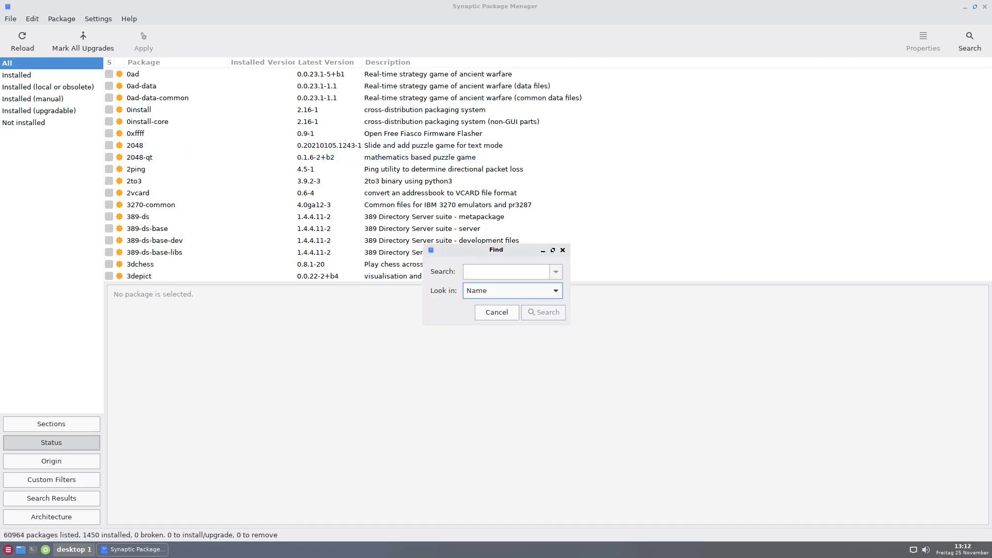
{"action": "left_click", "coordinate": [486, 272]}
{"action": "type", "text": "gnome"}
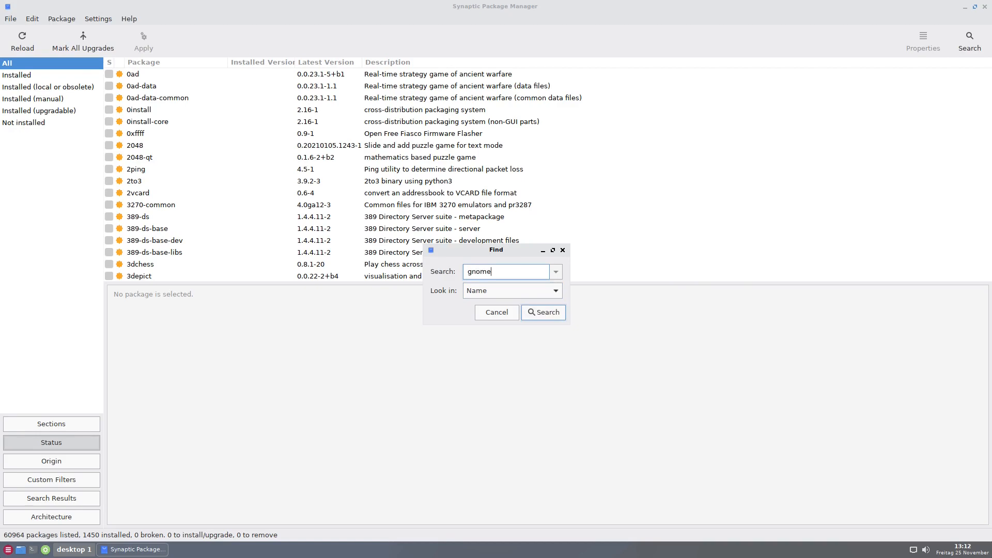
{"action": "key", "text": "Return"}
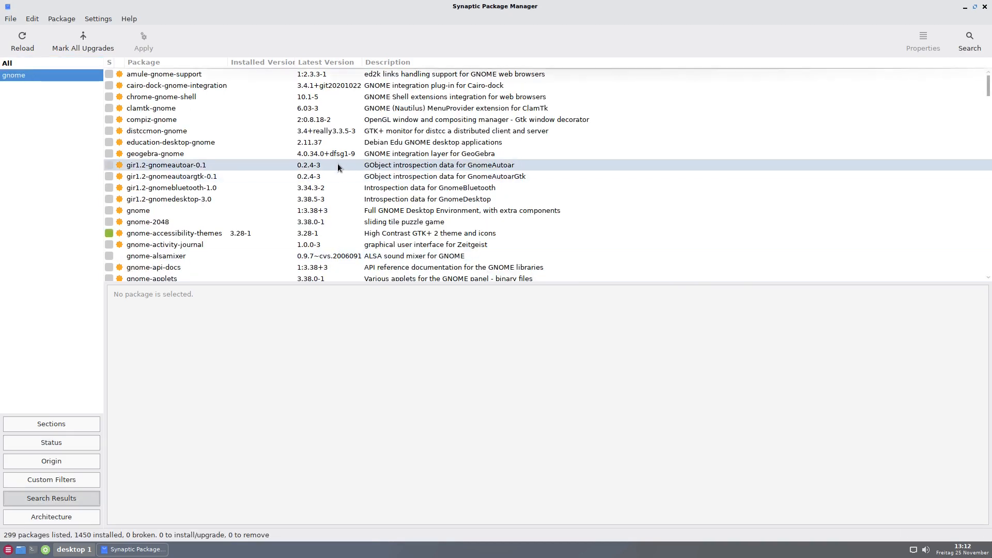
{"action": "scroll", "coordinate": [336, 163], "scroll_direction": "down", "scroll_amount": 5}
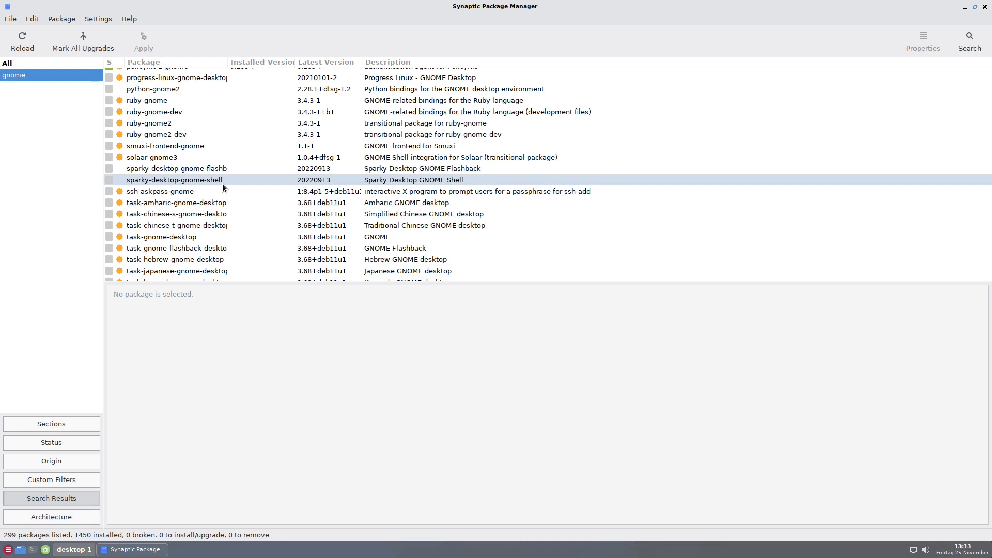
{"action": "scroll", "coordinate": [607, 129], "scroll_direction": "up", "scroll_amount": 10}
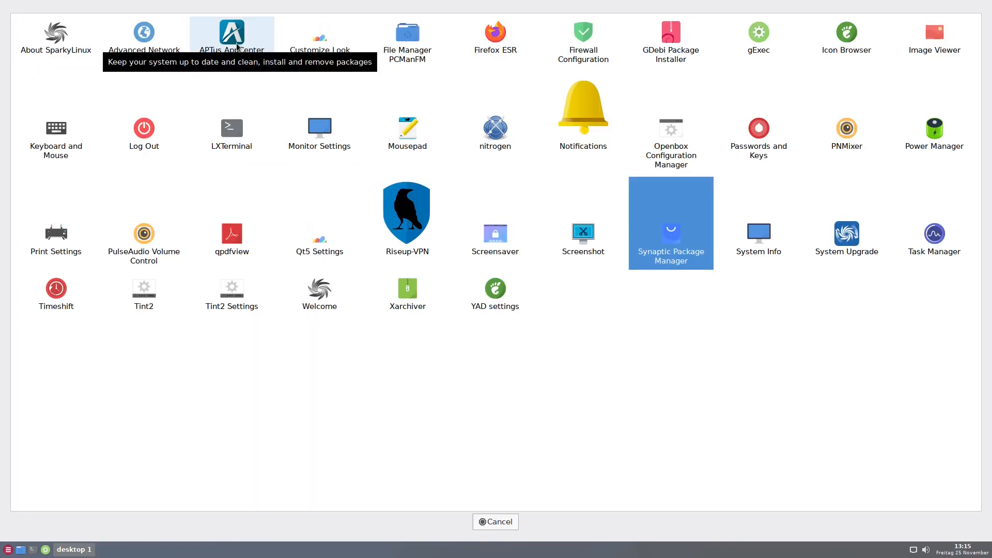
Launch APTus AppCenter from the application menu and authenticate with the account password
{"action": "left_click", "coordinate": [241, 40]}
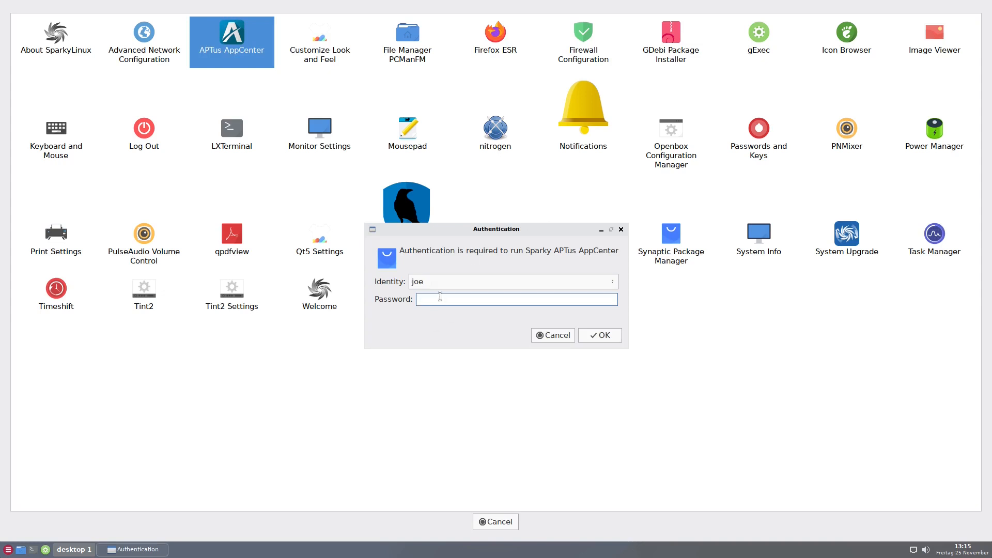
{"action": "type", "text": "•••••"}
{"action": "key", "text": "Return"}
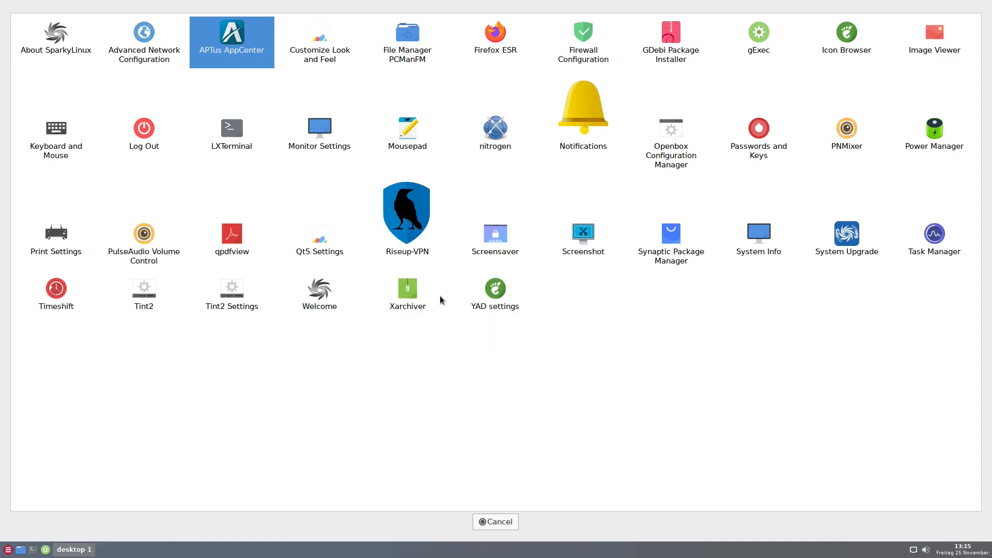
Open the Desktops category in APTus AppCenter, scroll through all desktop environments, and close the application menu
{"action": "left_click", "coordinate": [473, 238]}
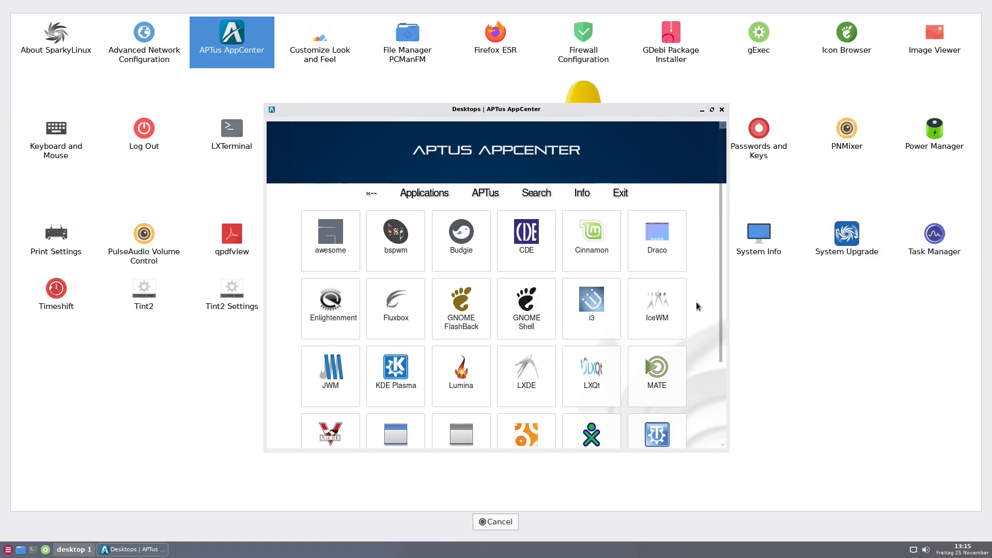
{"action": "scroll", "coordinate": [703, 282], "scroll_direction": "down", "scroll_amount": 1}
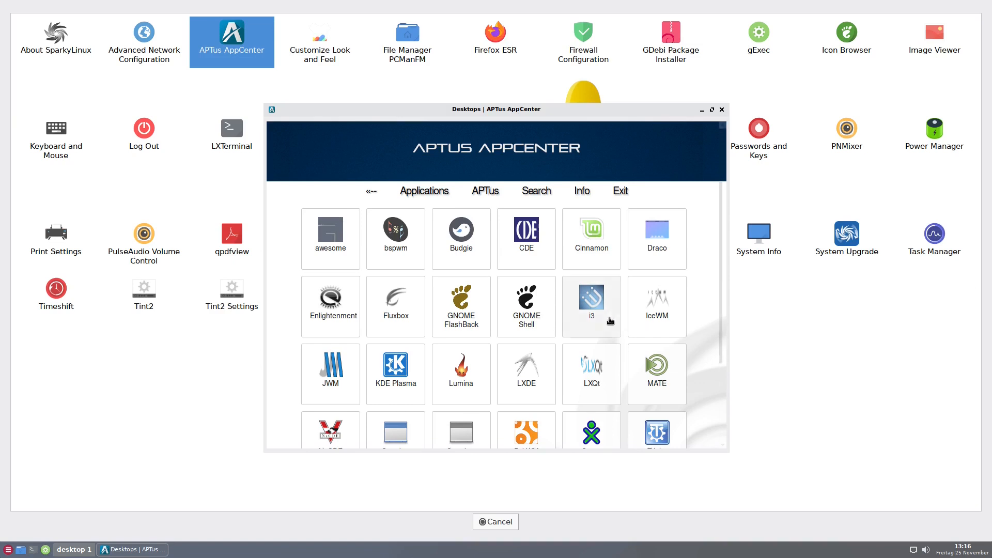
{"action": "left_click_drag", "start_coordinate": [724, 264], "coordinate": [719, 353]}
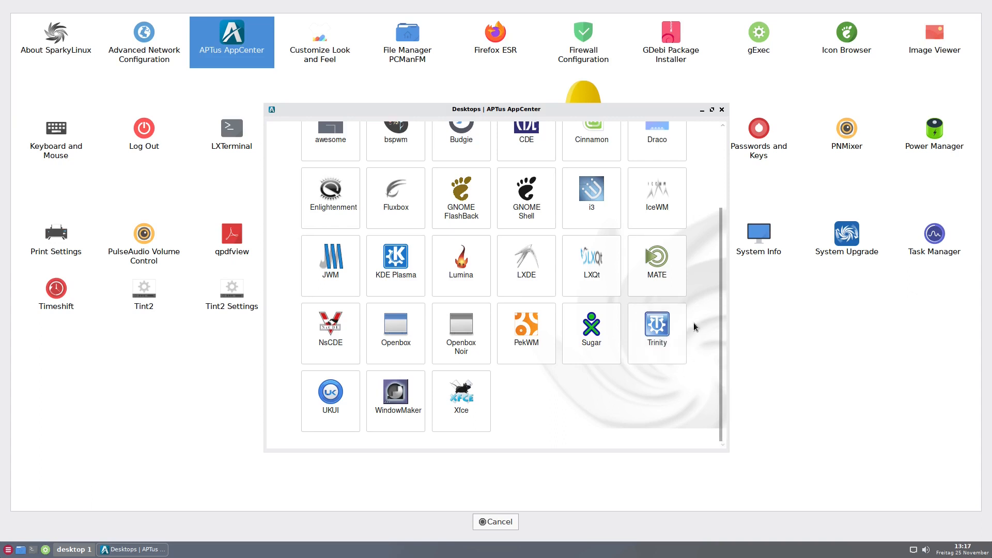
{"action": "scroll", "coordinate": [694, 323], "scroll_direction": "up", "scroll_amount": 3}
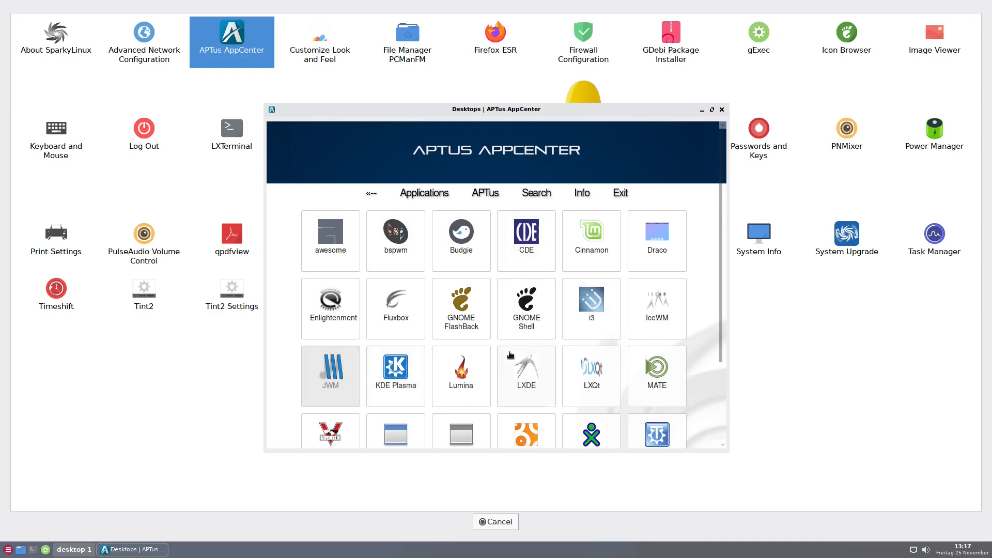
{"action": "left_click", "coordinate": [500, 522]}
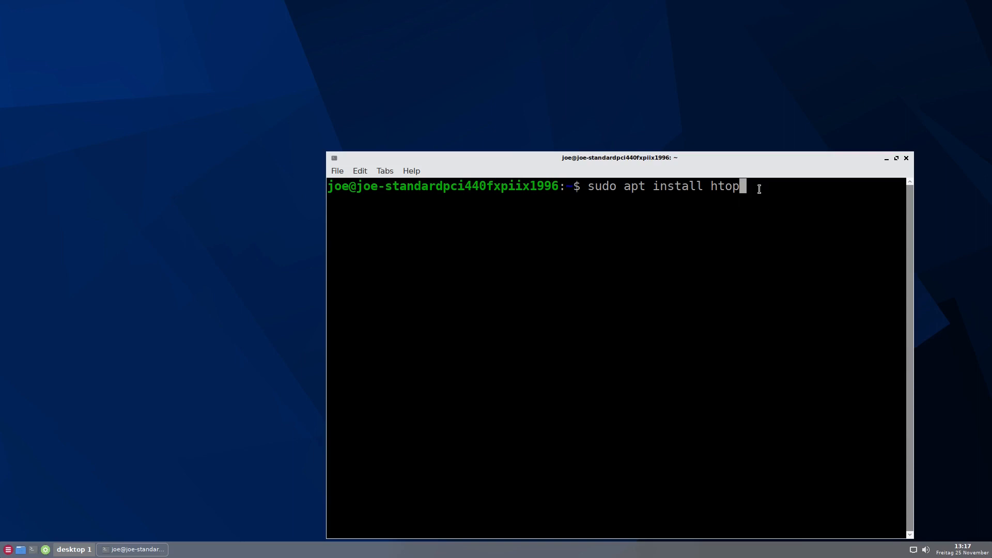
Install htop in the terminal with sudo apt install htop, entering the account password at the sudo prompt
{"action": "key", "text": "Return"}
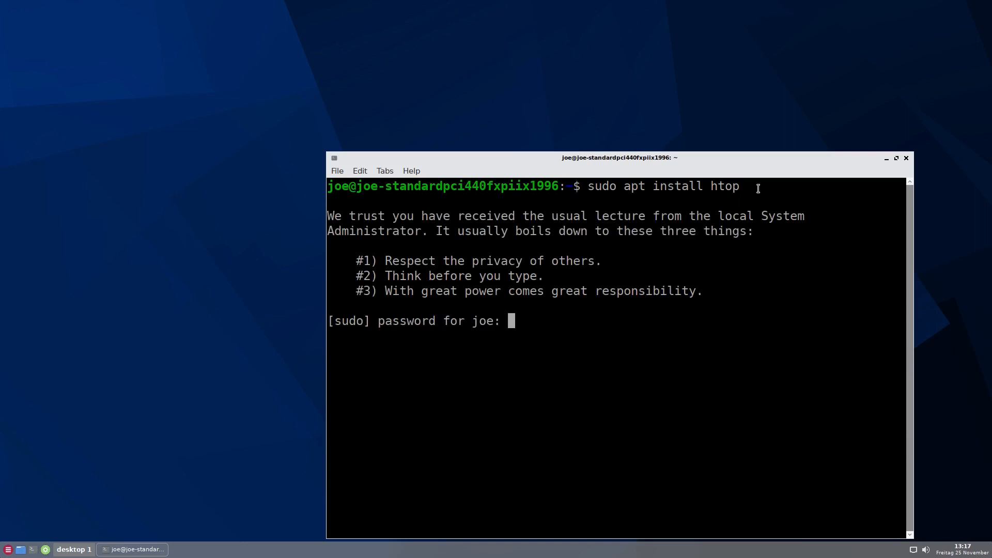
{"action": "key", "text": "Return"}
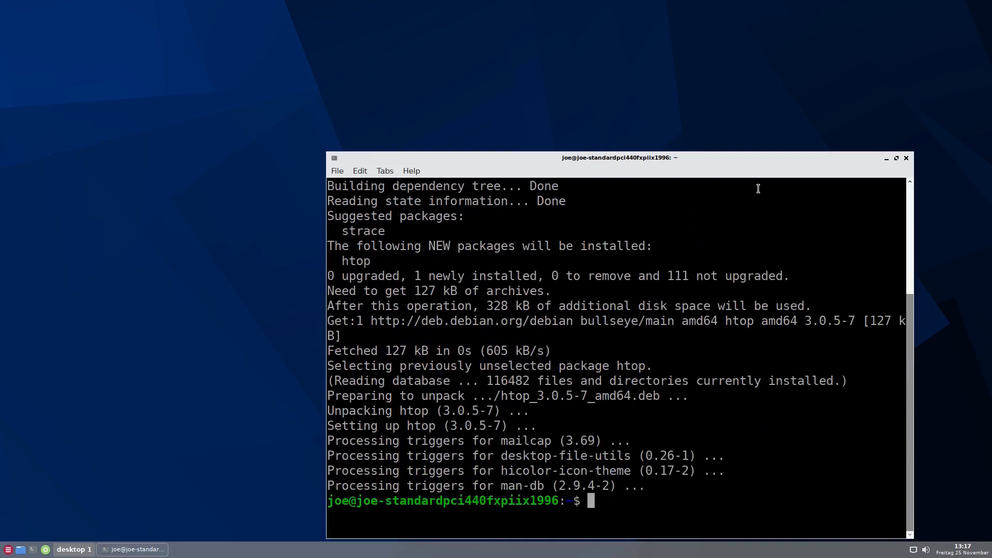
Run htop in the terminal and move the terminal window toward the upper left of the desktop
{"action": "type", "text": "htop"}
{"action": "key", "text": "Return"}
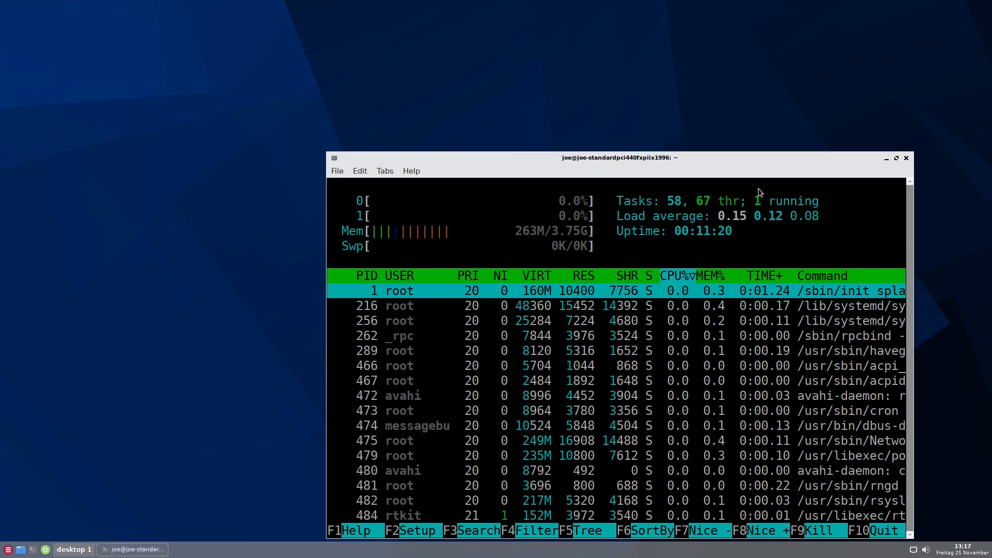
{"action": "left_click_drag", "start_coordinate": [684, 156], "coordinate": [547, 104]}
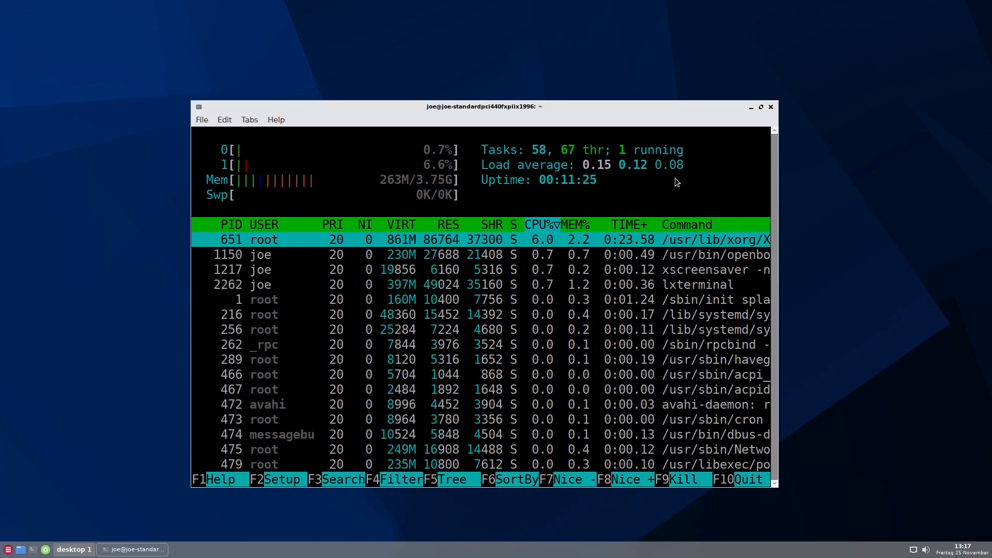